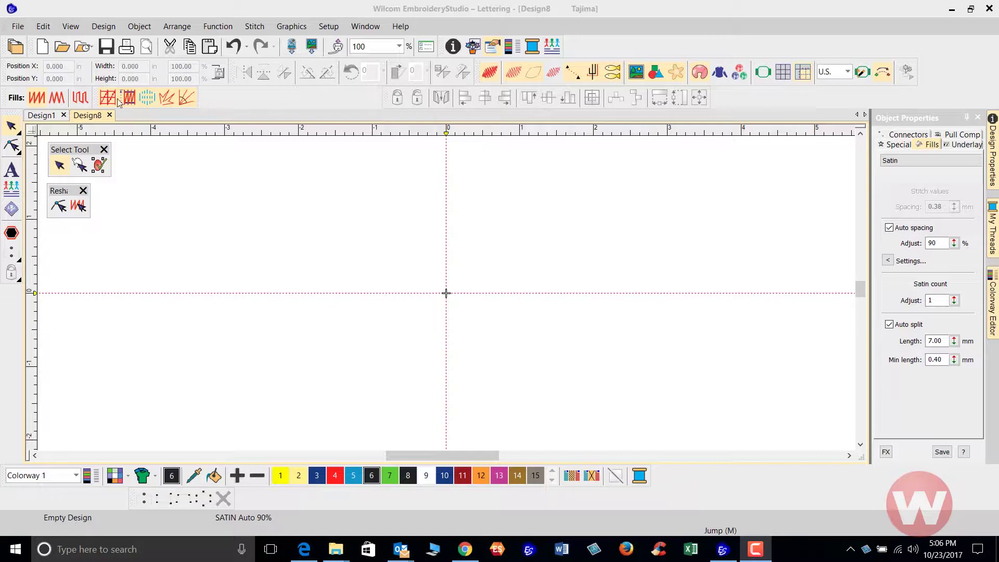
# - Import the Design8.DST sailboat file from the Desktop via File > Import Embroidery
pyautogui.click(18, 27)
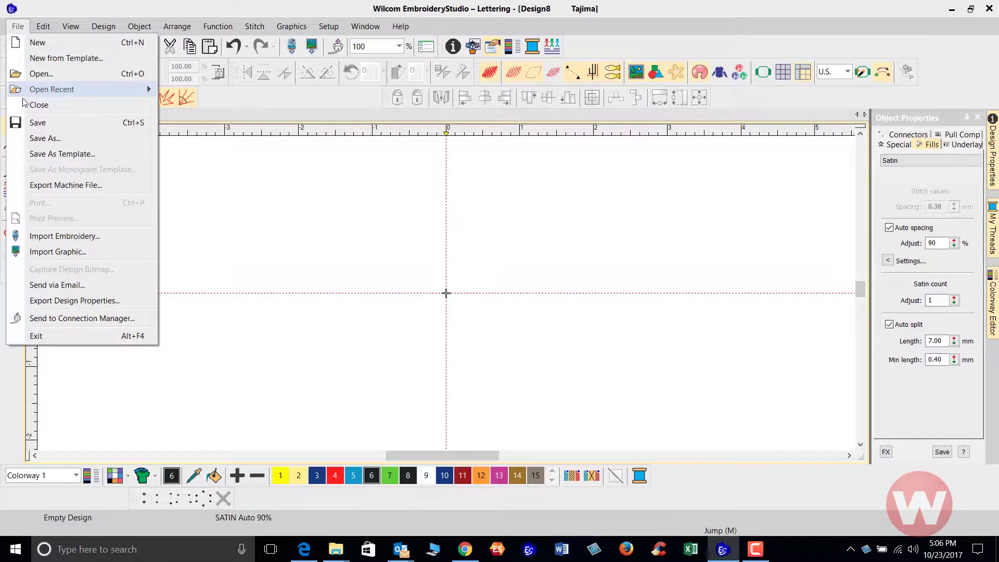
pyautogui.click(72, 240)
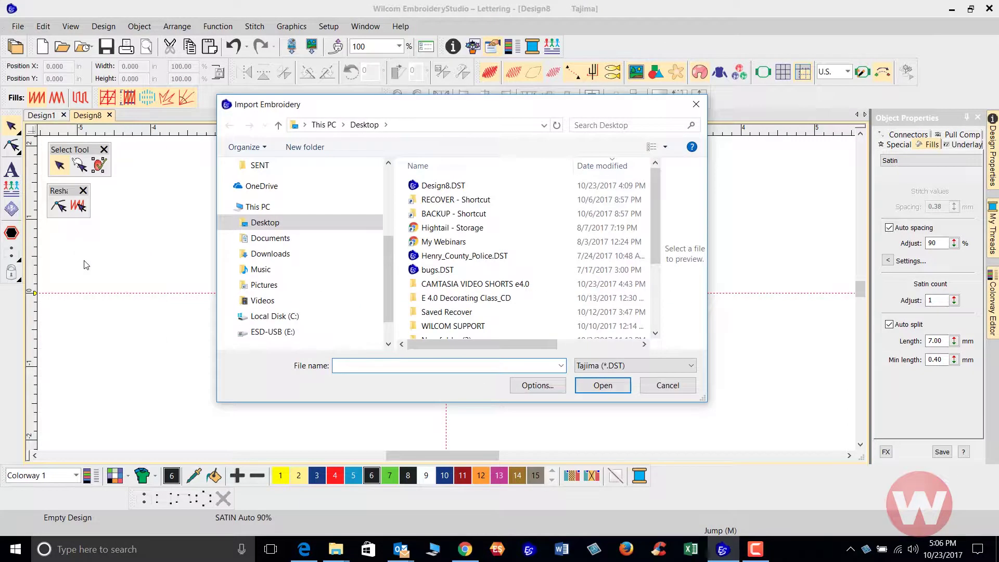
pyautogui.click(445, 186)
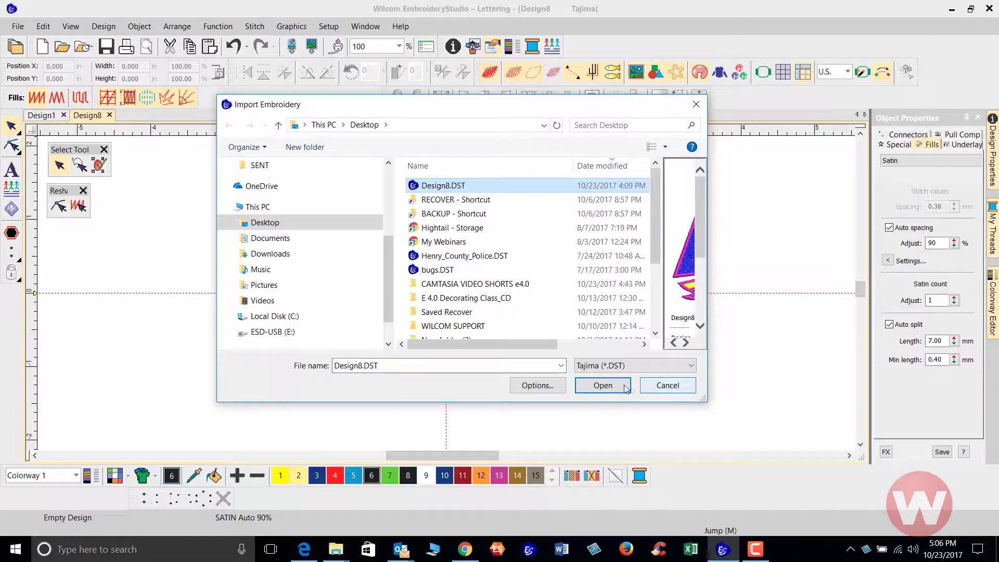
pyautogui.click(604, 385)
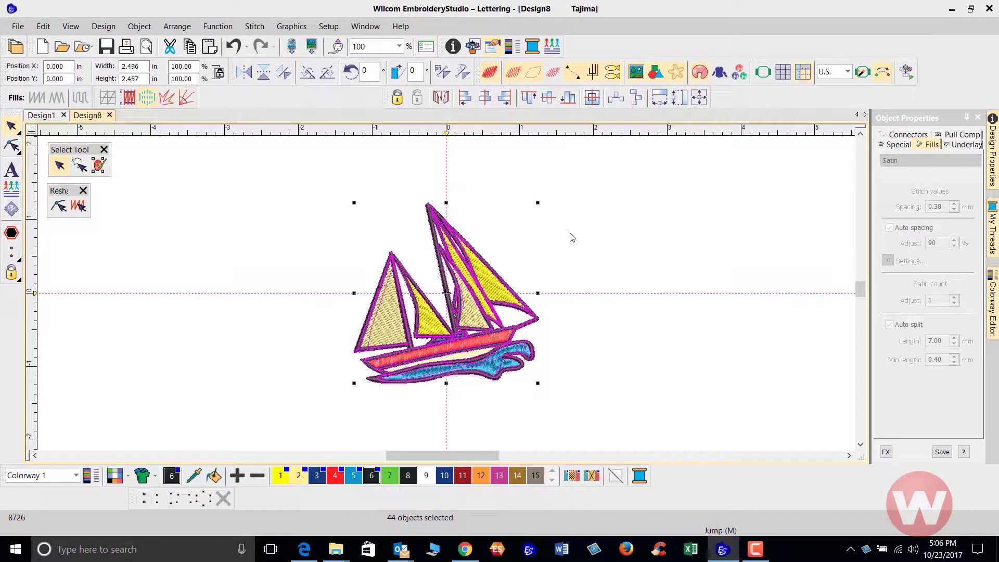
pyautogui.click(631, 193)
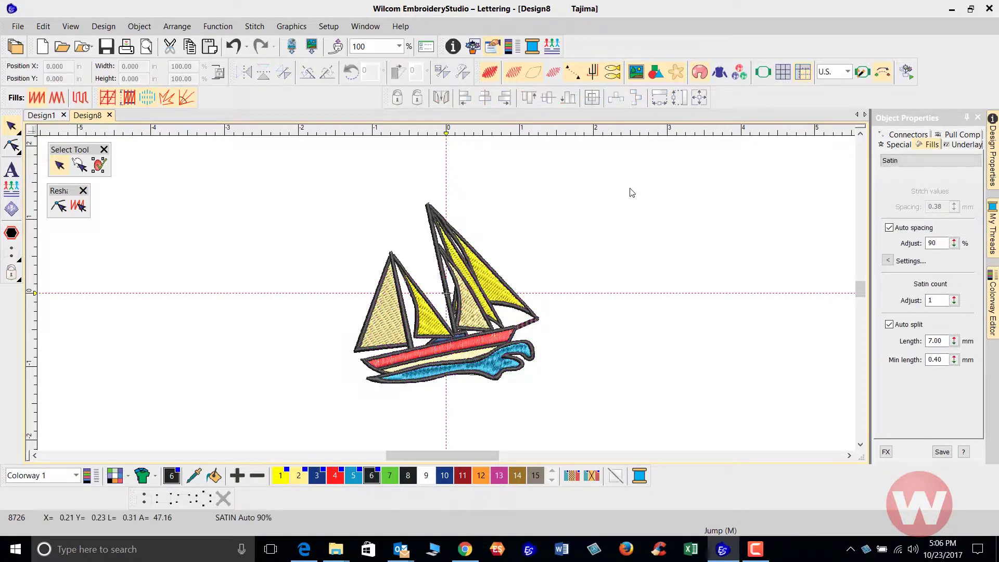
pyautogui.scroll(3, 446, 293)
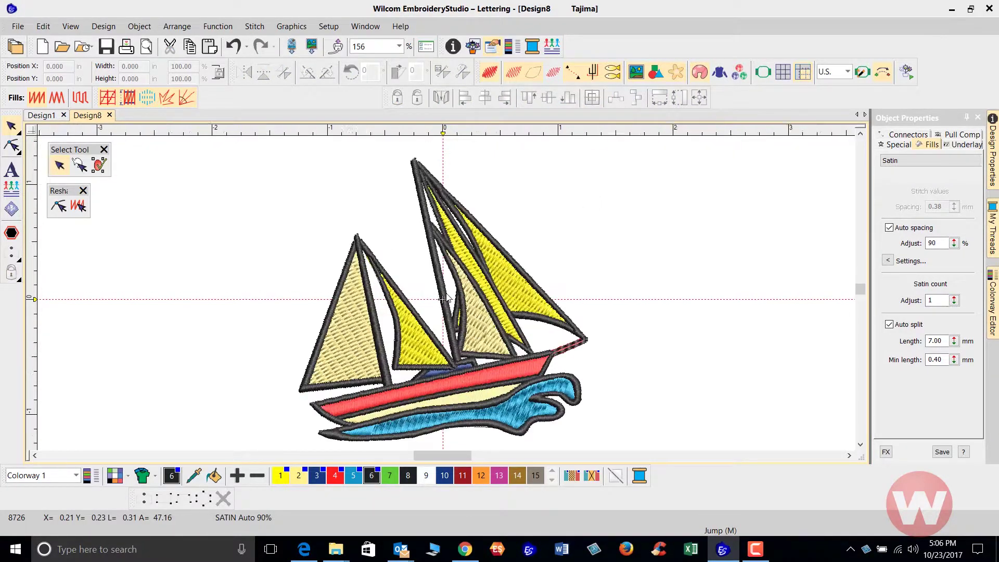
pyautogui.scroll(2, 527, 359)
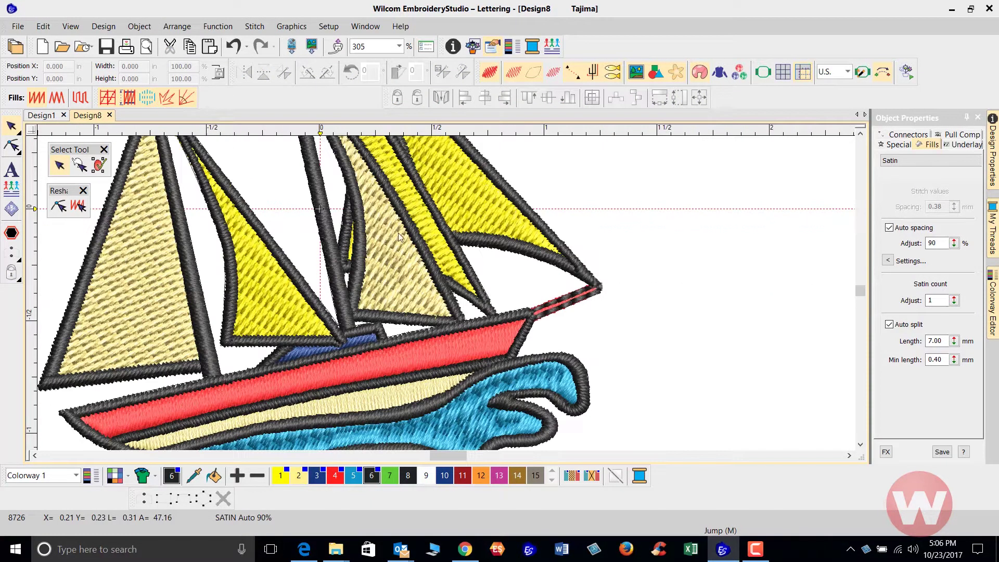
pyautogui.scroll(-1, 457, 205)
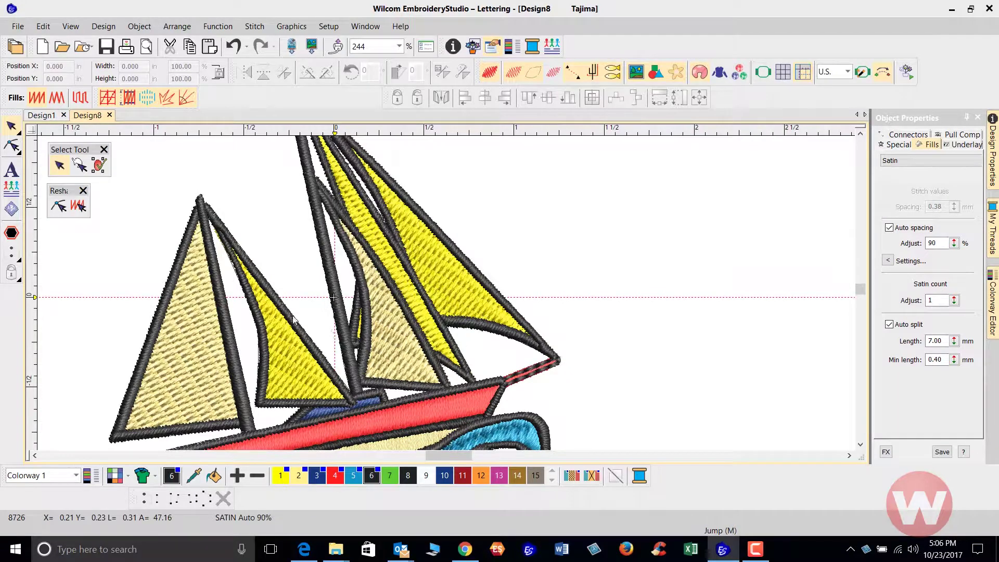
pyautogui.click(176, 278)
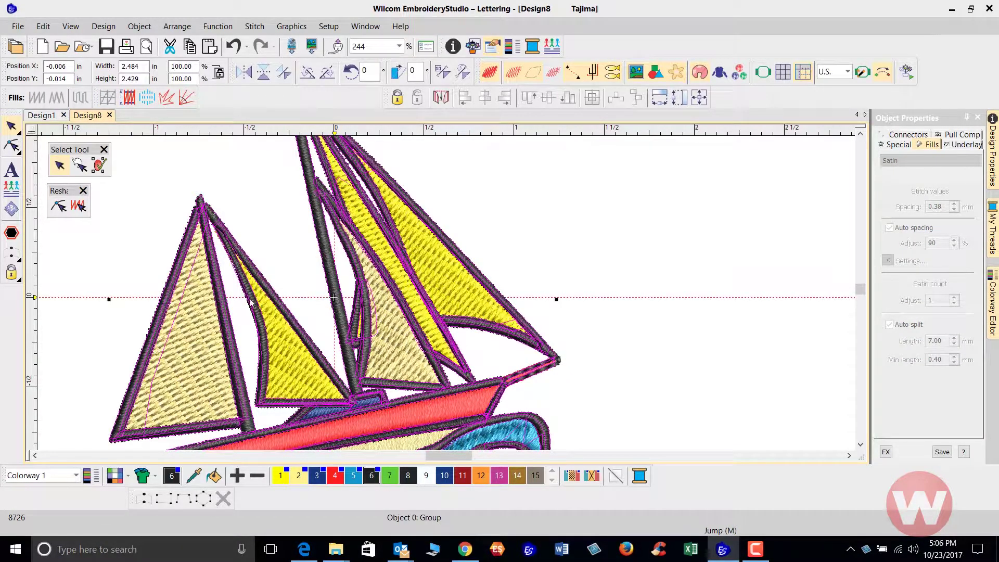
pyautogui.scroll(-3, 445, 293)
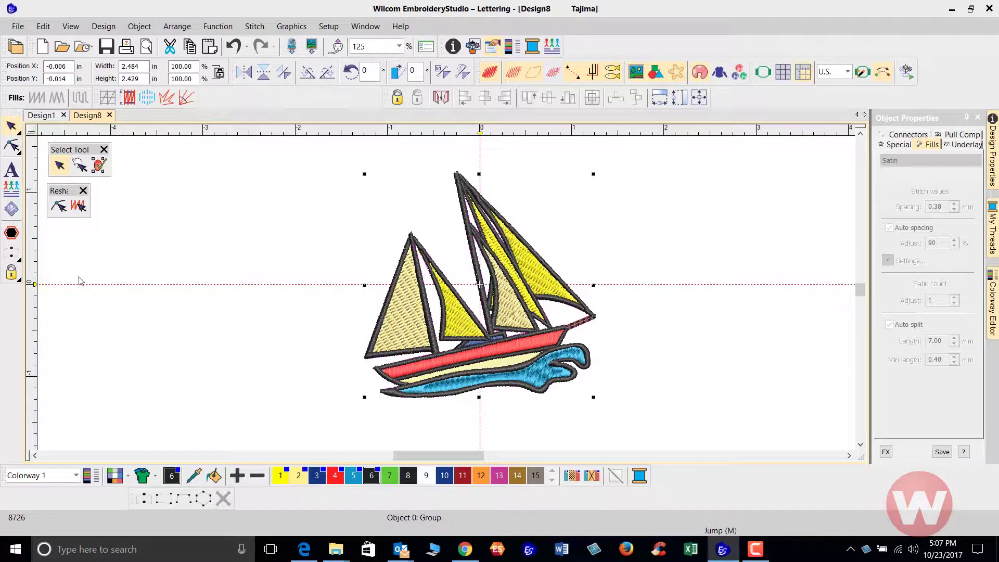
pyautogui.click(58, 206)
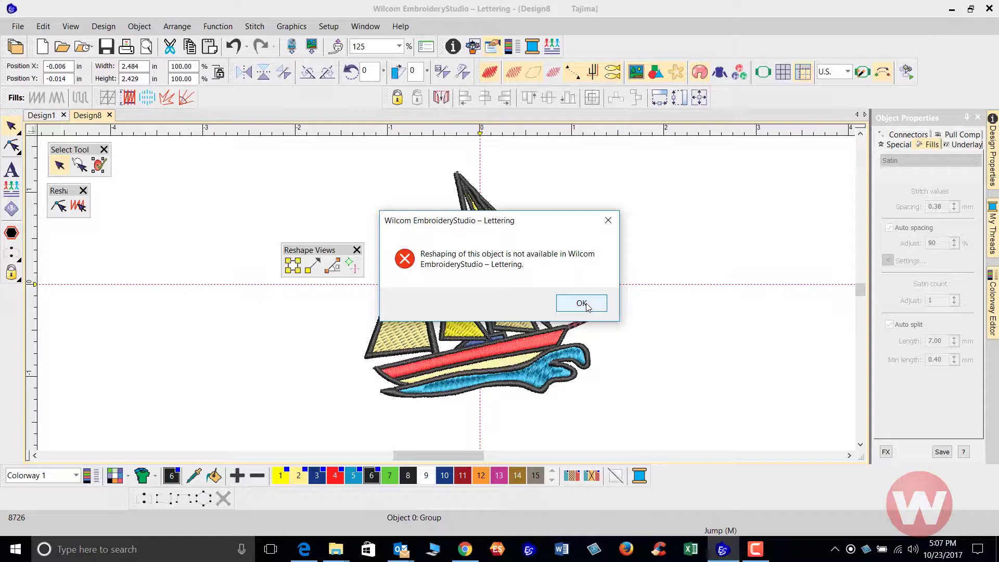
# - Dismiss the 'reshaping not available' message and pick the Lettering tool
pyautogui.click(582, 303)
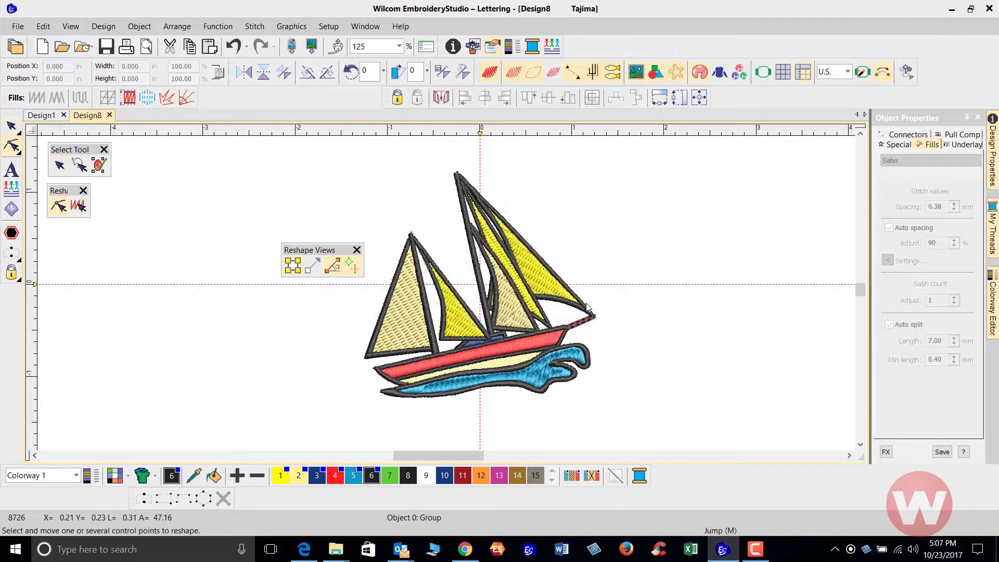
pyautogui.click(12, 170)
# - Enter 'My Sailboat' as the lettering text, correcting the earlier typing mistakes
pyautogui.click(957, 229)
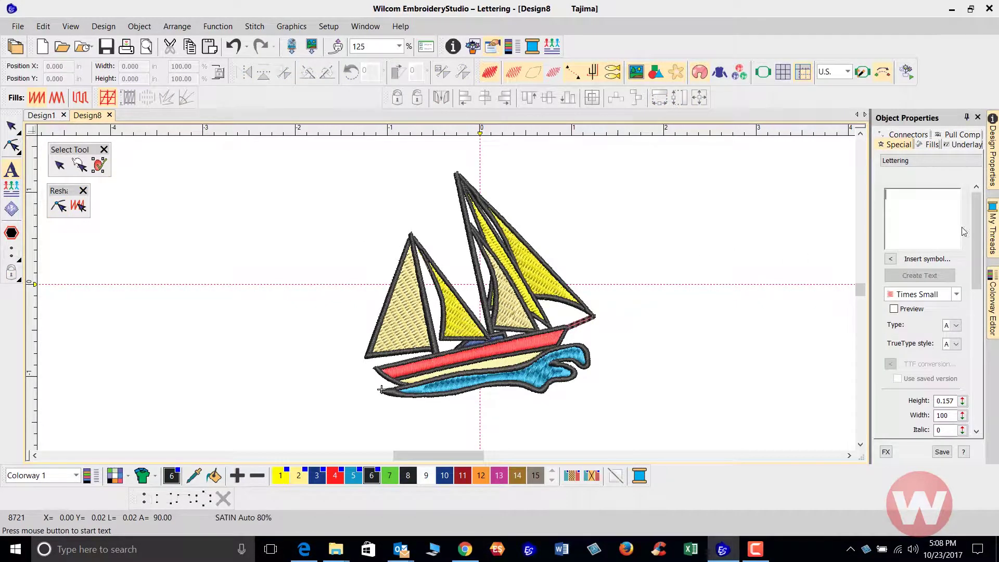
pyautogui.write('MY')
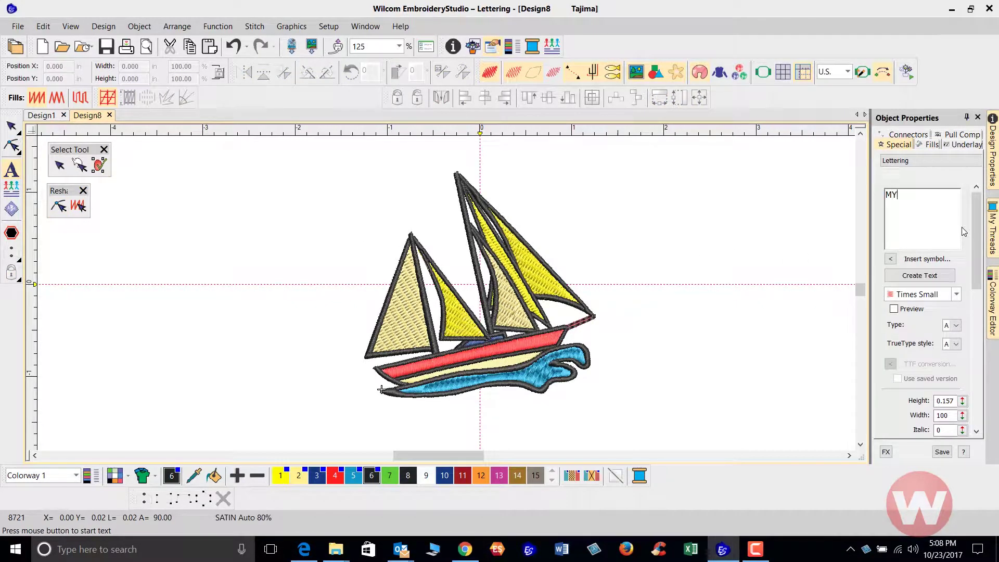
pyautogui.press('BackSpace')
pyautogui.press('BackSpace')
pyautogui.press('BackSpace')
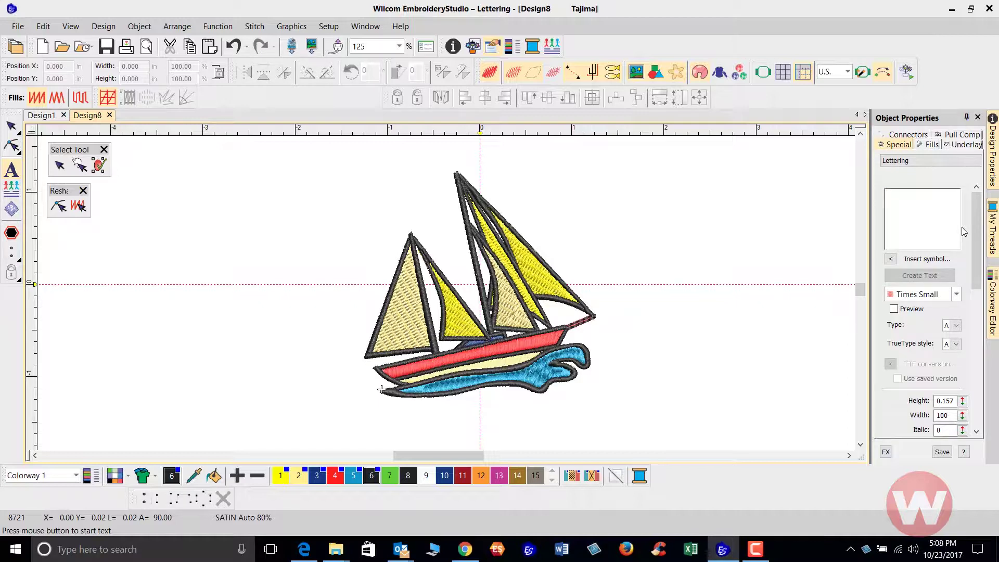
pyautogui.write('M')
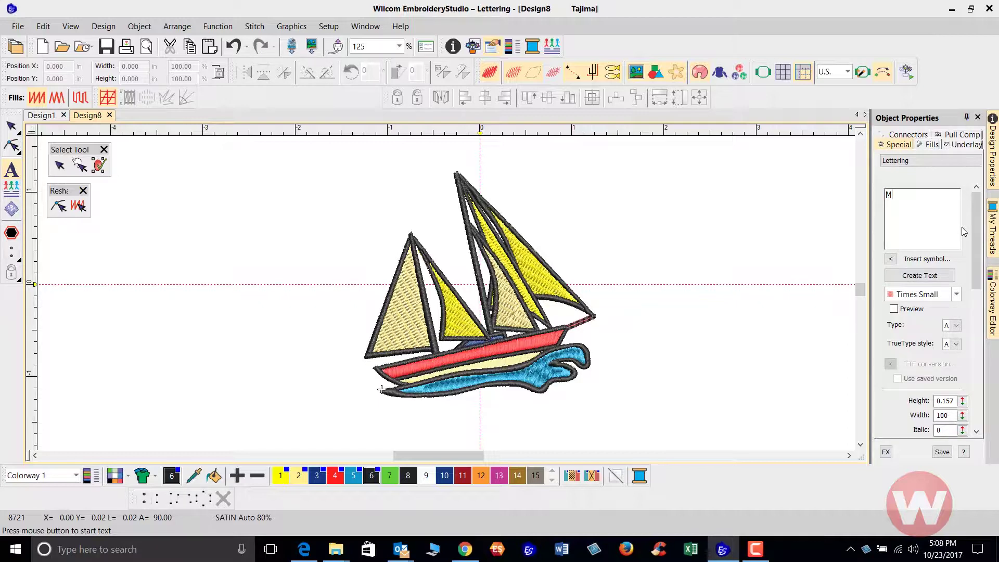
pyautogui.write('y sail boat')
pyautogui.press('BackSpace')
pyautogui.press('BackSpace')
pyautogui.press('BackSpace')
pyautogui.press('BackSpace')
pyautogui.press('BackSpace')
pyautogui.press('BackSpace')
pyautogui.press('BackSpace')
pyautogui.press('BackSpace')
pyautogui.press('BackSpace')
pyautogui.write('Sailboat')
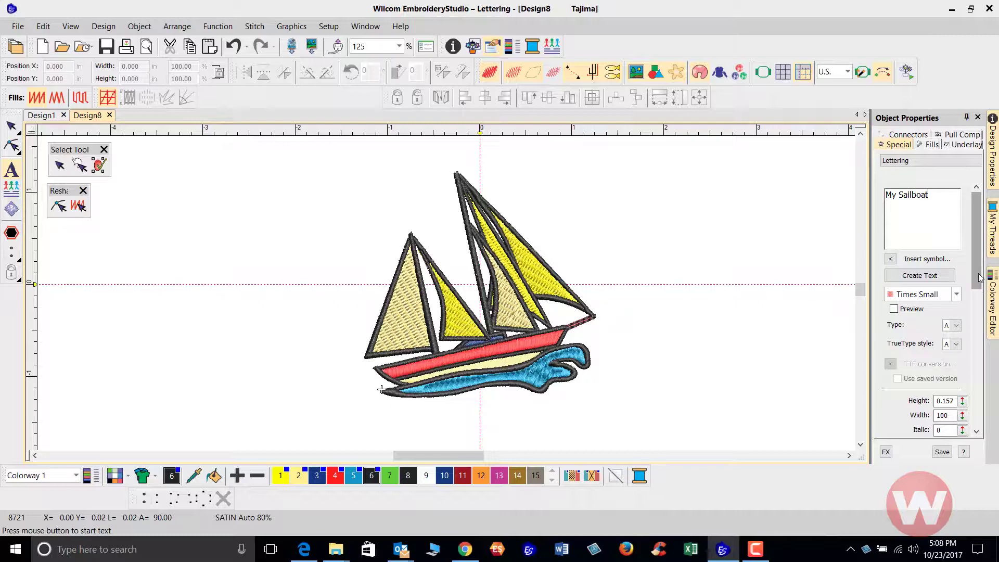
pyautogui.click(957, 296)
# - Apply the City Script font to the lettering
pyautogui.scroll(-6, 926, 239)
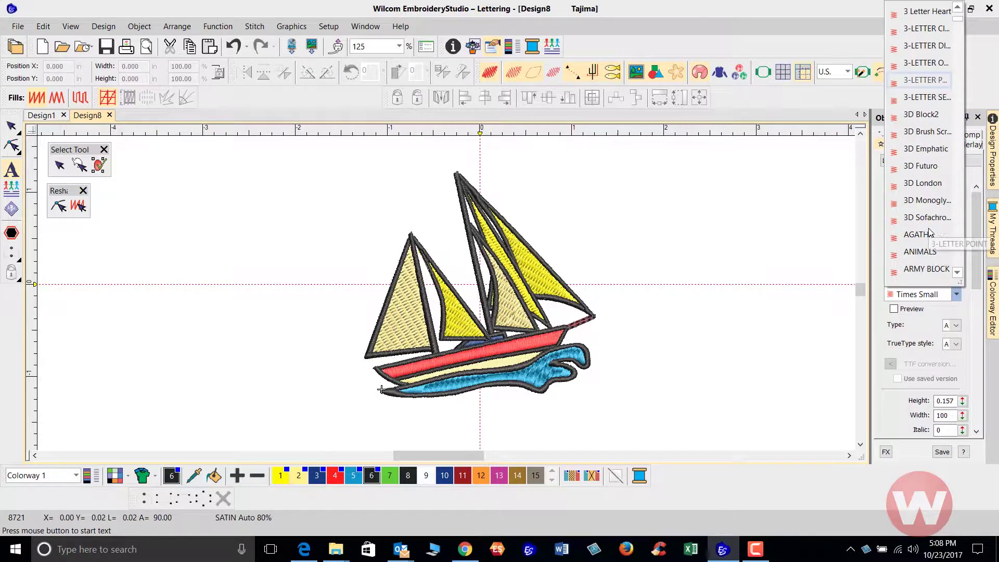
pyautogui.scroll(-8, 927, 238)
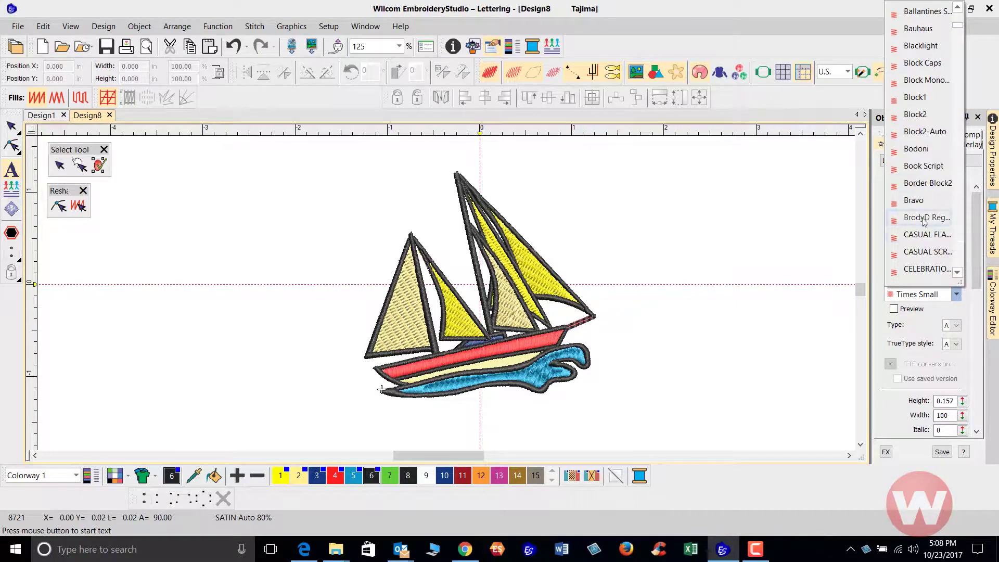
pyautogui.scroll(-9, 931, 135)
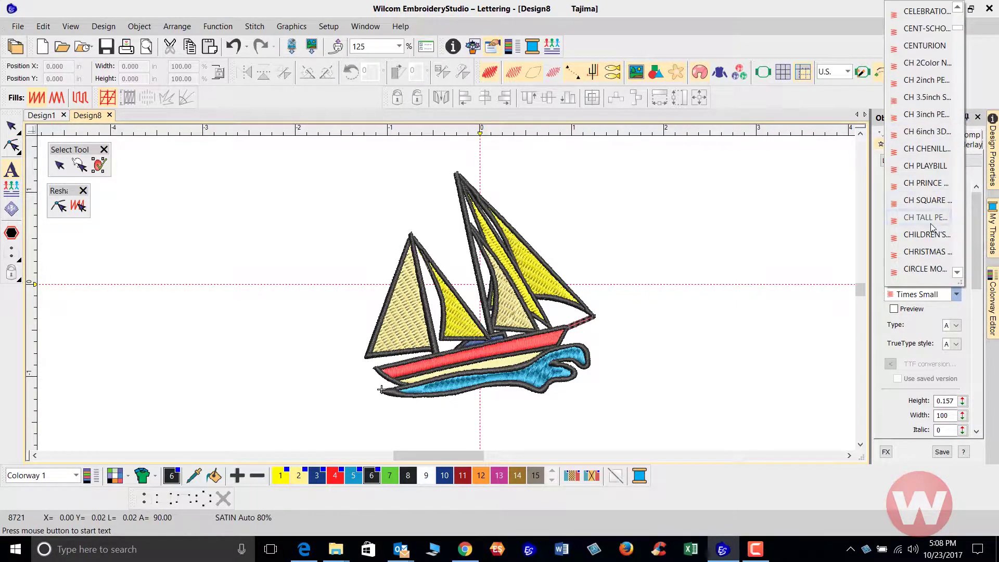
pyautogui.scroll(-3, 931, 227)
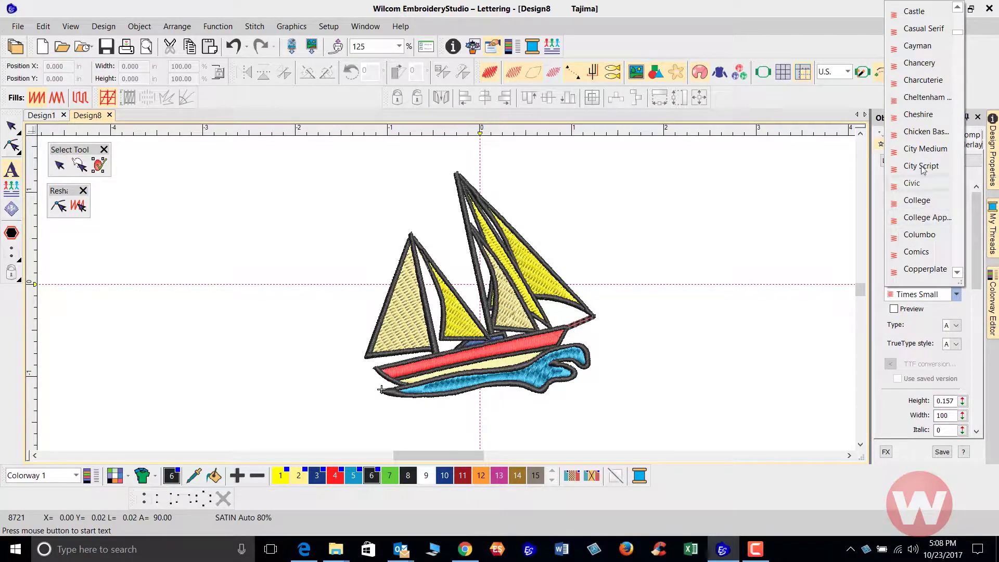
pyautogui.click(921, 166)
pyautogui.click(920, 275)
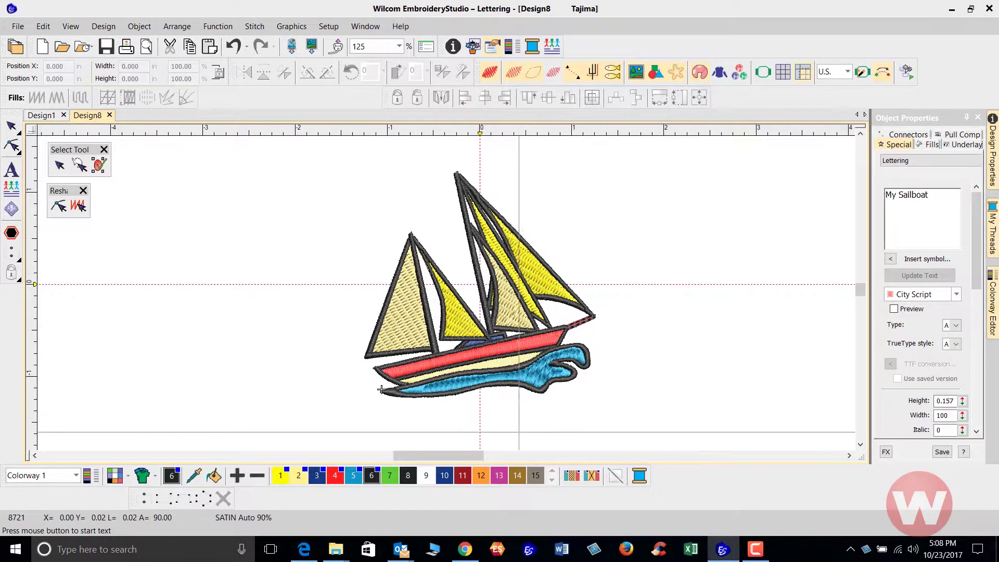
# - Place 'My Sailboat' below the boat and enlarge it to about 2.18 inches wide
pyautogui.click(484, 428)
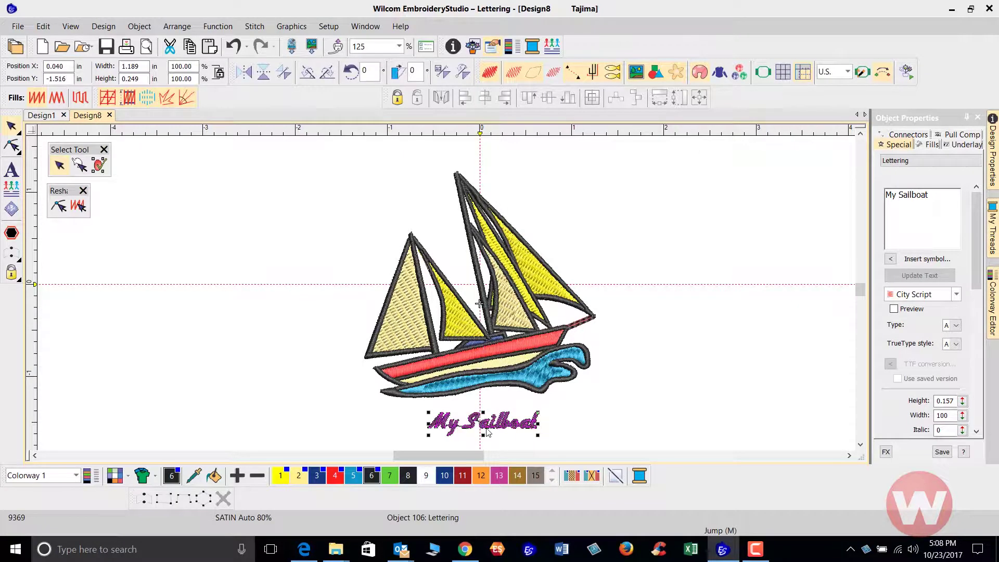
pyautogui.scroll(2, 487, 428)
pyautogui.moveTo(526, 305); pyautogui.dragTo(603, 332)
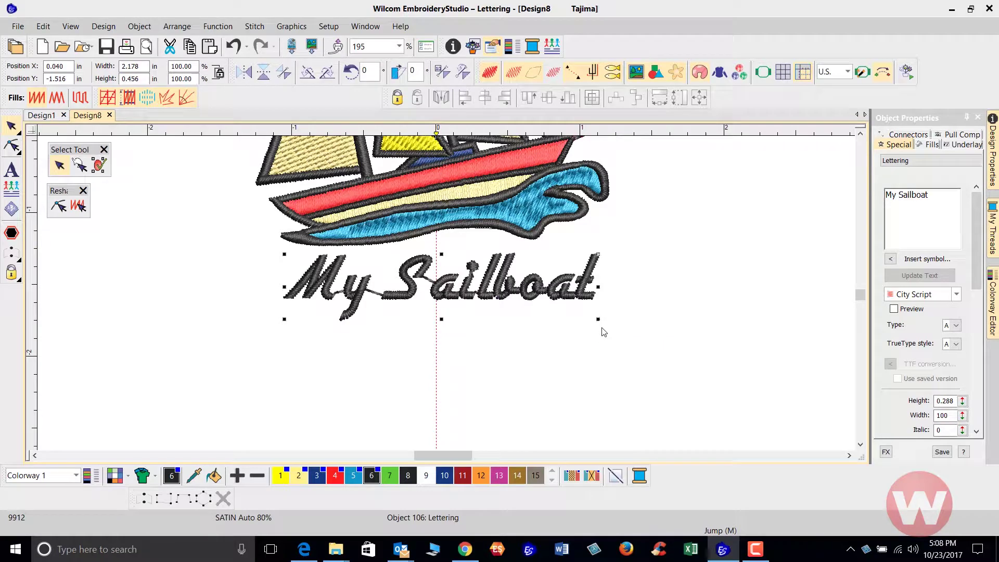
# - Try the Anaconda font, then switch the lettering to BRUSHFIRE SCRIPT
pyautogui.click(956, 294)
pyautogui.scroll(-8, 932, 179)
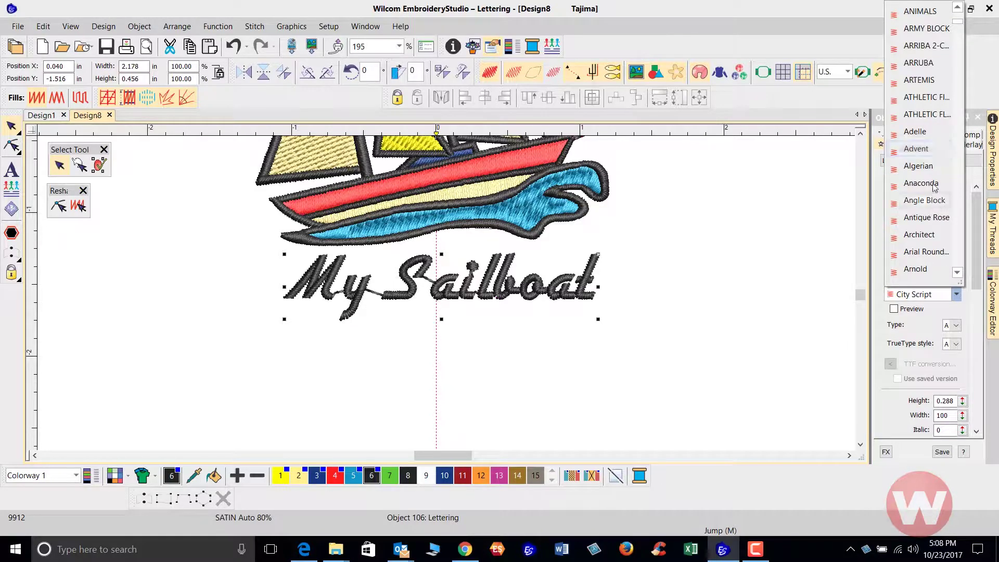
pyautogui.click(921, 183)
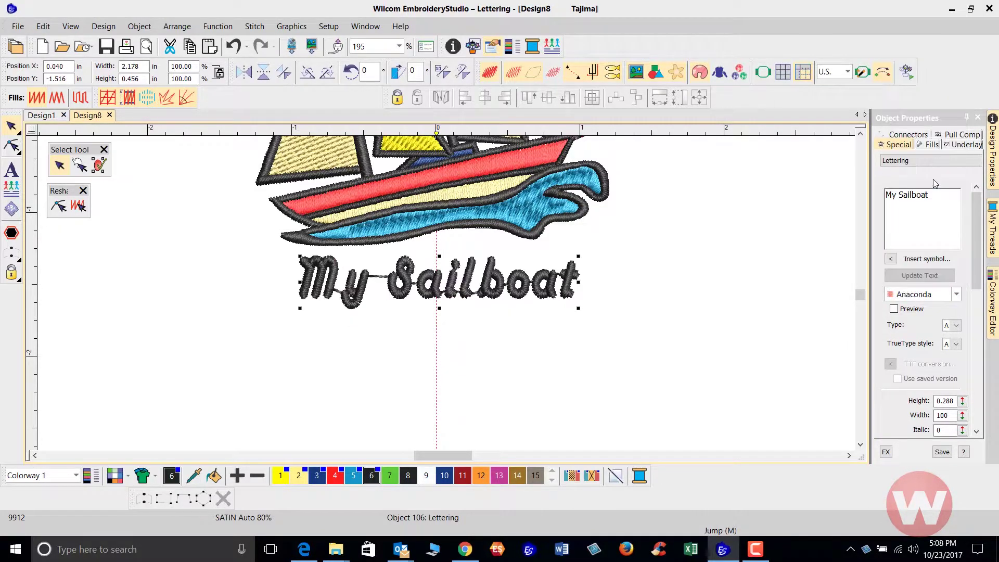
pyautogui.click(956, 295)
pyautogui.scroll(-3, 935, 217)
pyautogui.scroll(-5, 935, 218)
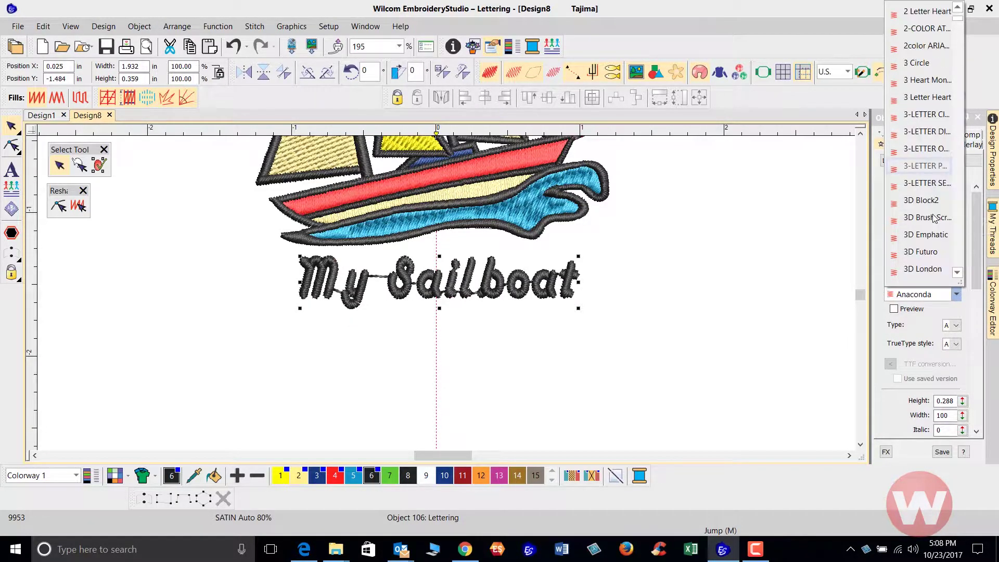
pyautogui.scroll(-4, 931, 245)
pyautogui.scroll(-2, 931, 251)
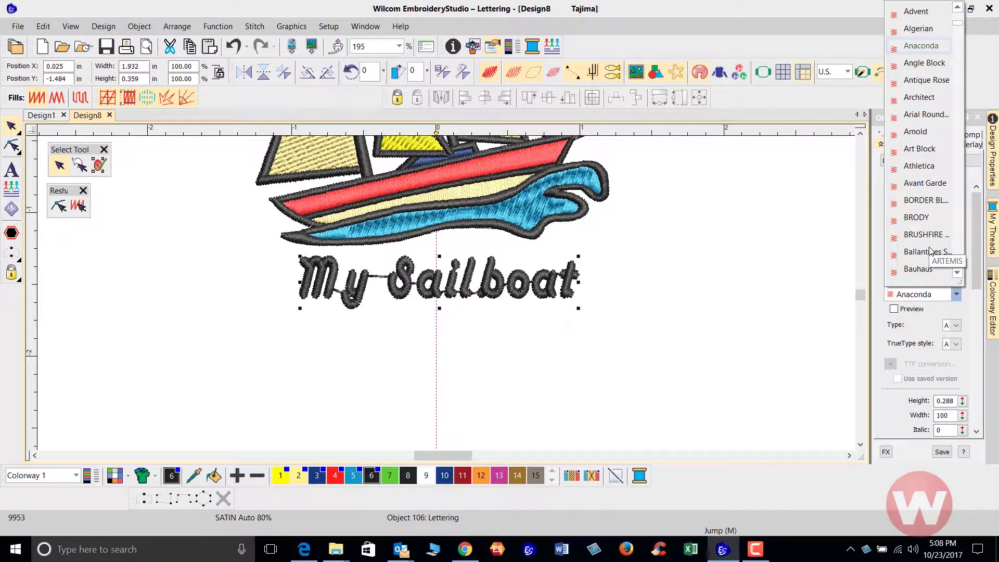
pyautogui.click(923, 232)
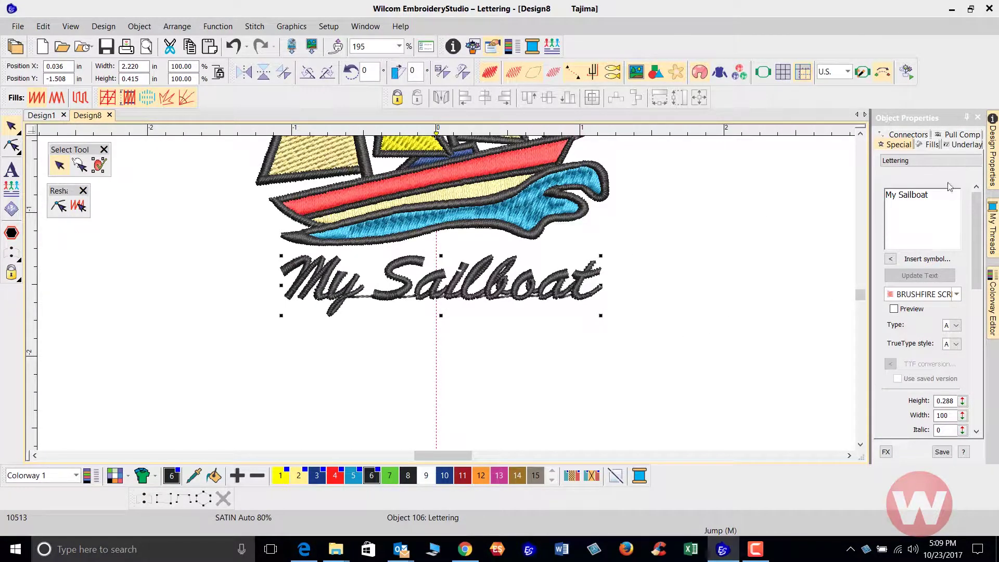
# - Set inside-object connectors to trim only if next connector, tying in after trim/CC and previous connector
pyautogui.click(909, 136)
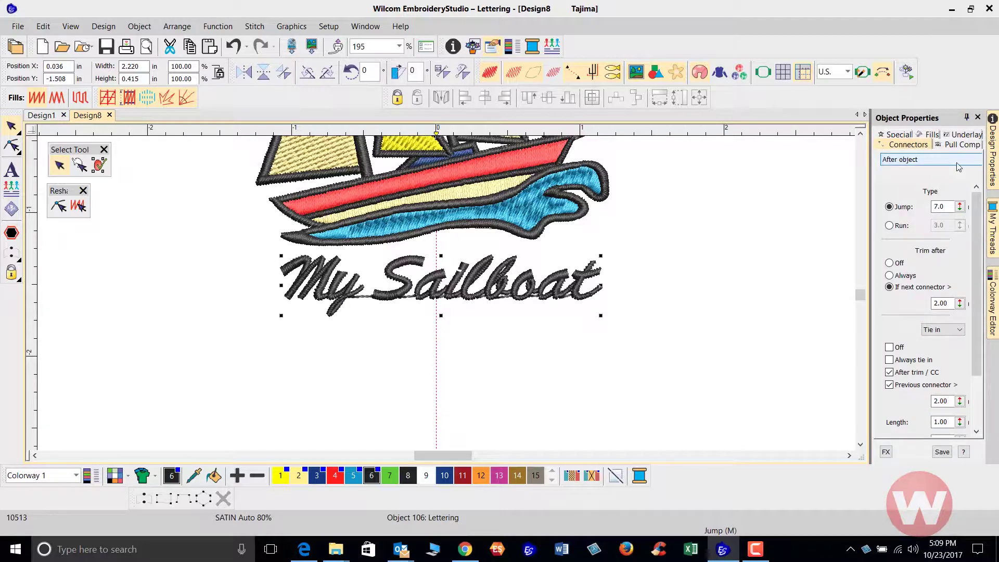
pyautogui.click(975, 162)
pyautogui.click(944, 179)
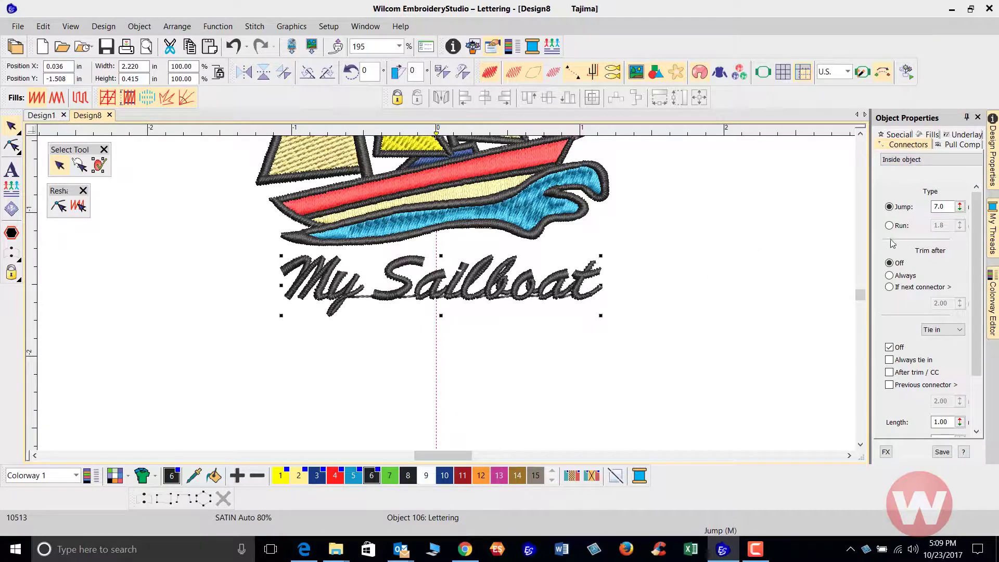
pyautogui.click(890, 287)
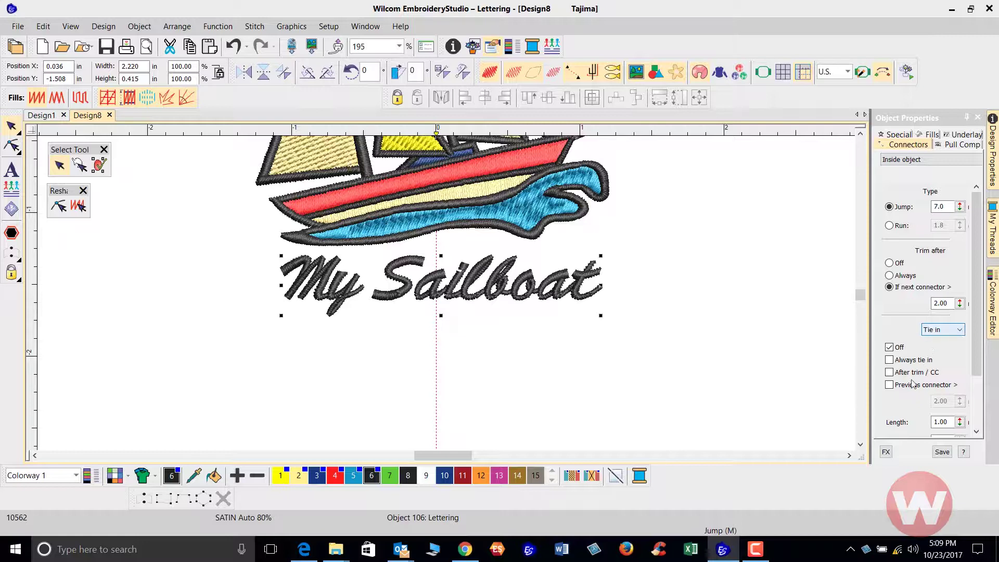
pyautogui.click(890, 373)
pyautogui.click(889, 373)
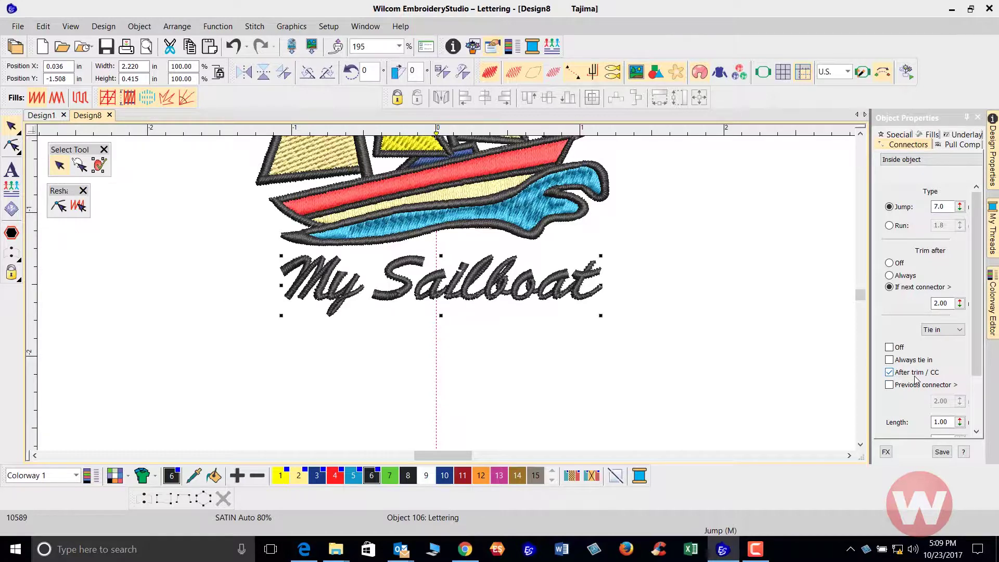
pyautogui.click(893, 386)
# - Switch to the tie-off settings and choose tie-off Method #2
pyautogui.click(960, 331)
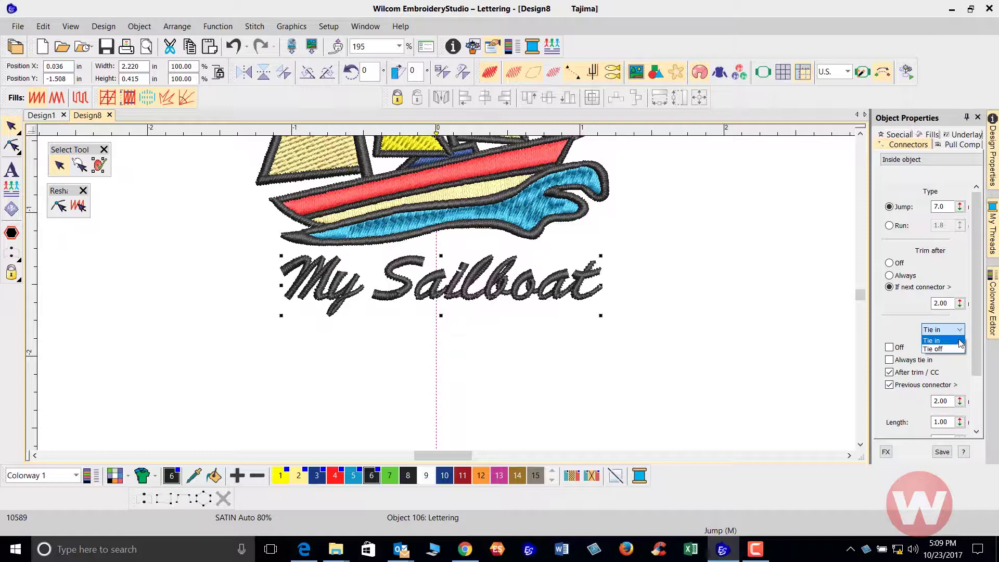
pyautogui.click(954, 351)
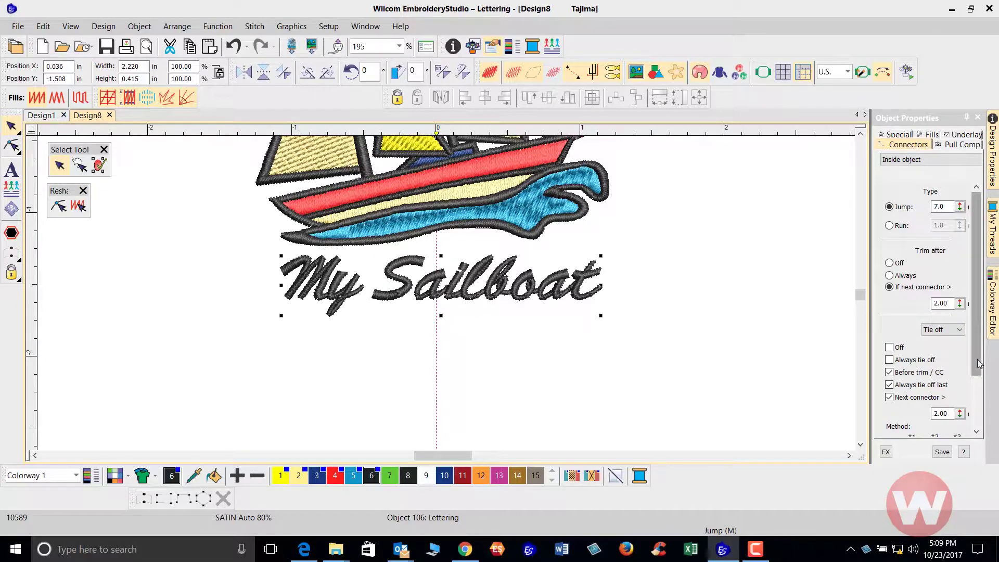
pyautogui.scroll(-3, 976, 368)
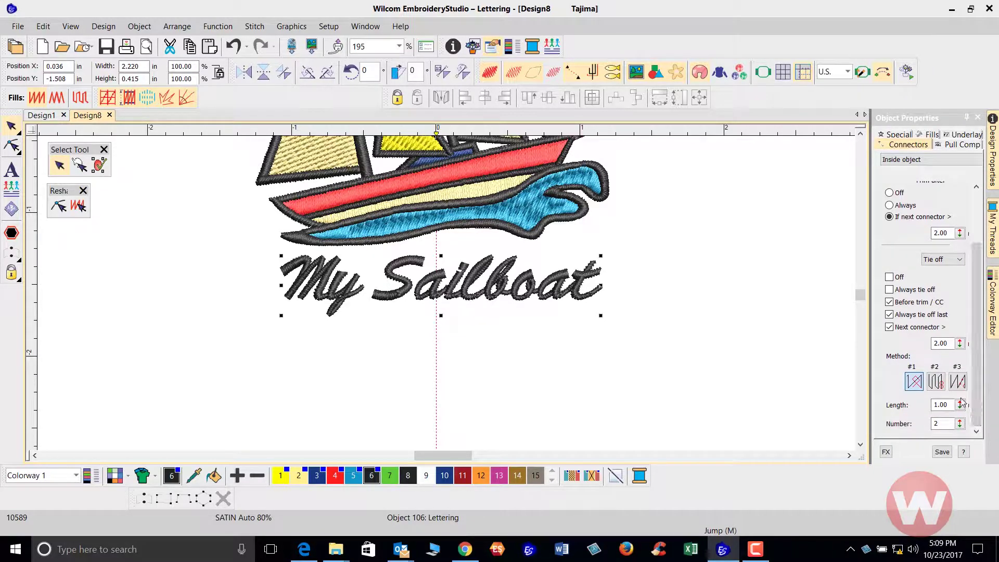
pyautogui.click(937, 378)
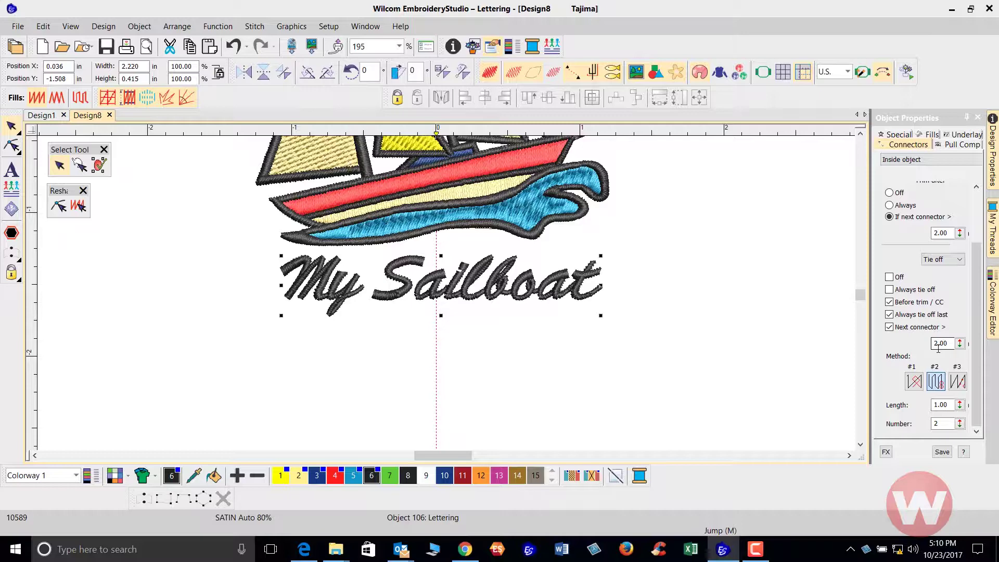
# - Save the current properties to the Normal template for new lettering
pyautogui.click(944, 452)
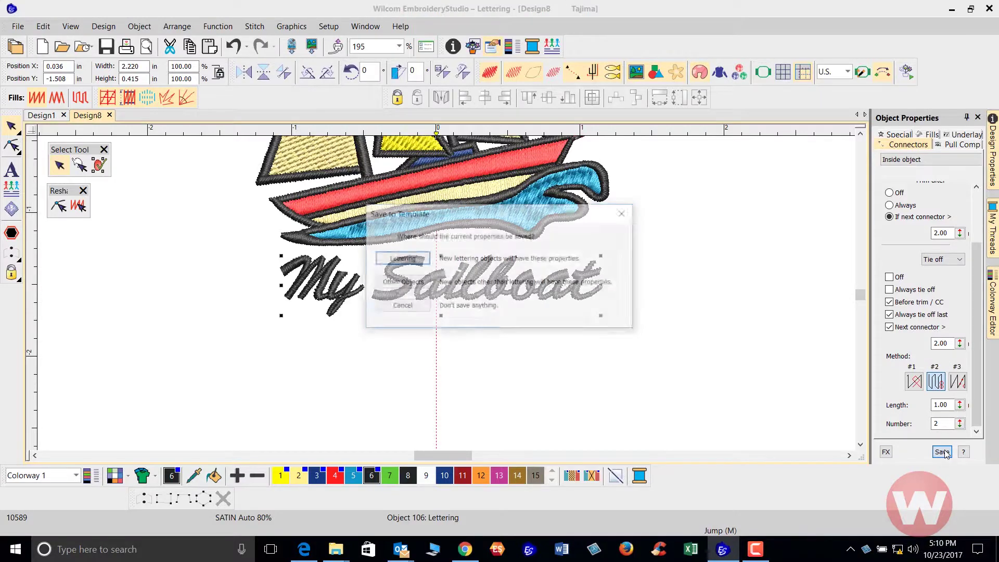
pyautogui.click(406, 268)
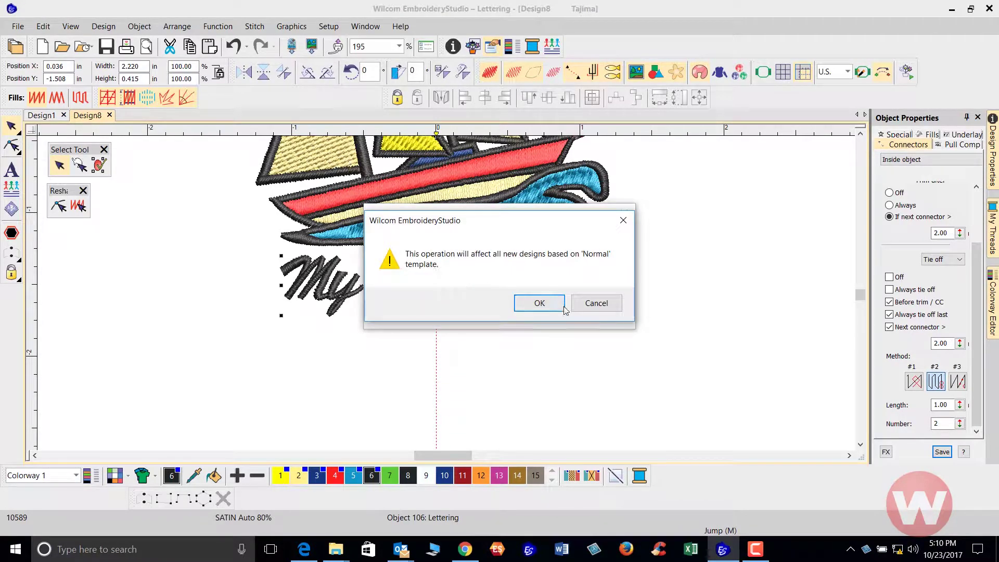
pyautogui.click(550, 307)
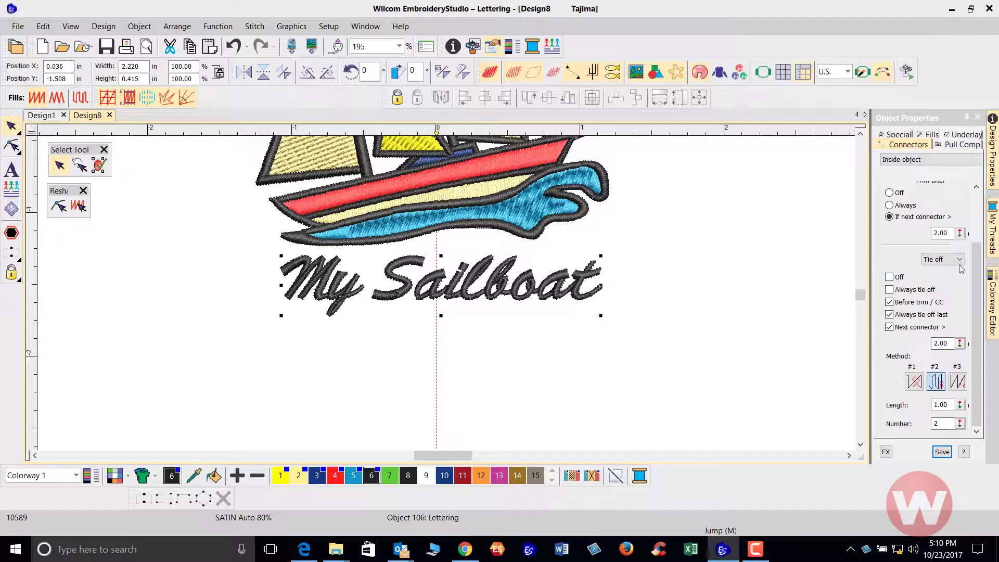
# - Save the same properties to the Normal template for other new objects
pyautogui.click(942, 452)
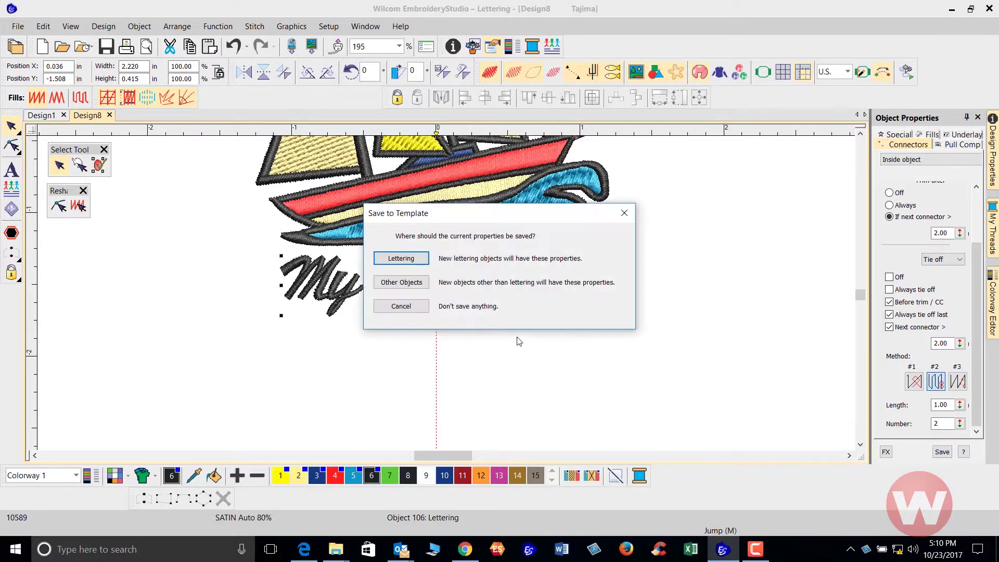
pyautogui.click(408, 284)
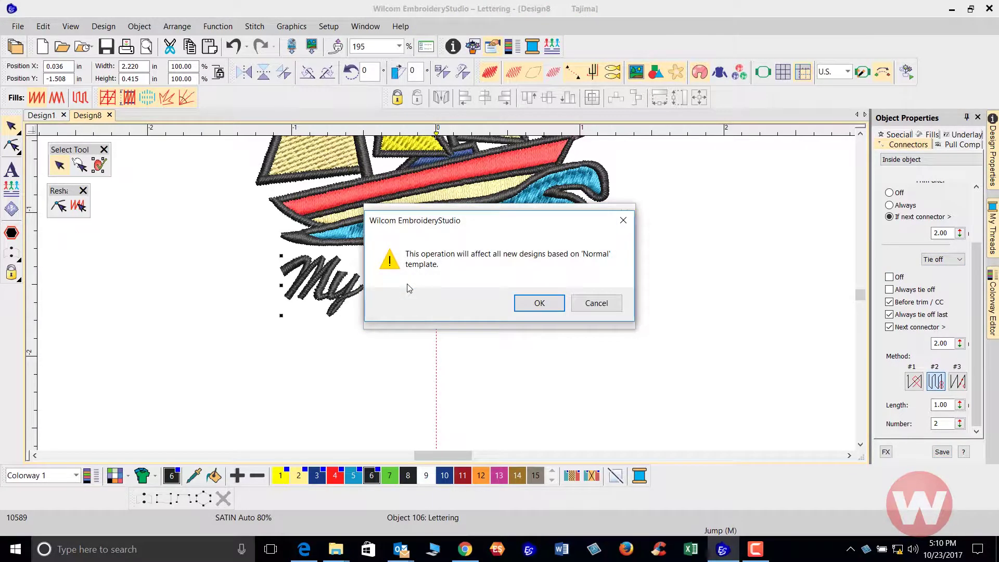
pyautogui.click(542, 303)
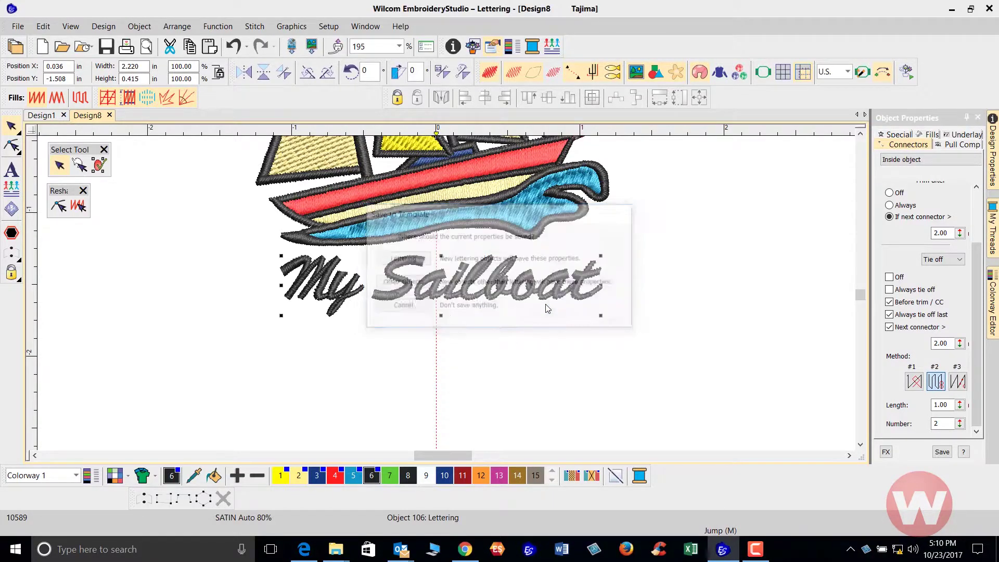
pyautogui.click(963, 264)
pyautogui.click(729, 265)
pyautogui.scroll(-2, 444, 299)
pyautogui.scroll(-2, 447, 298)
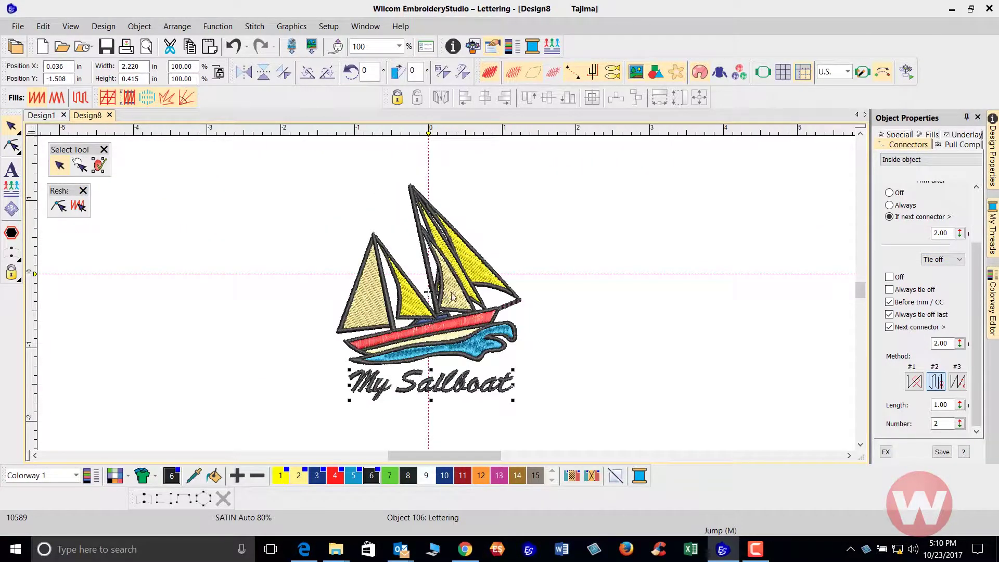
# - Deselect the lettering and select the whole sailboat group to show its connector properties
pyautogui.click(536, 283)
pyautogui.scroll(2, 537, 284)
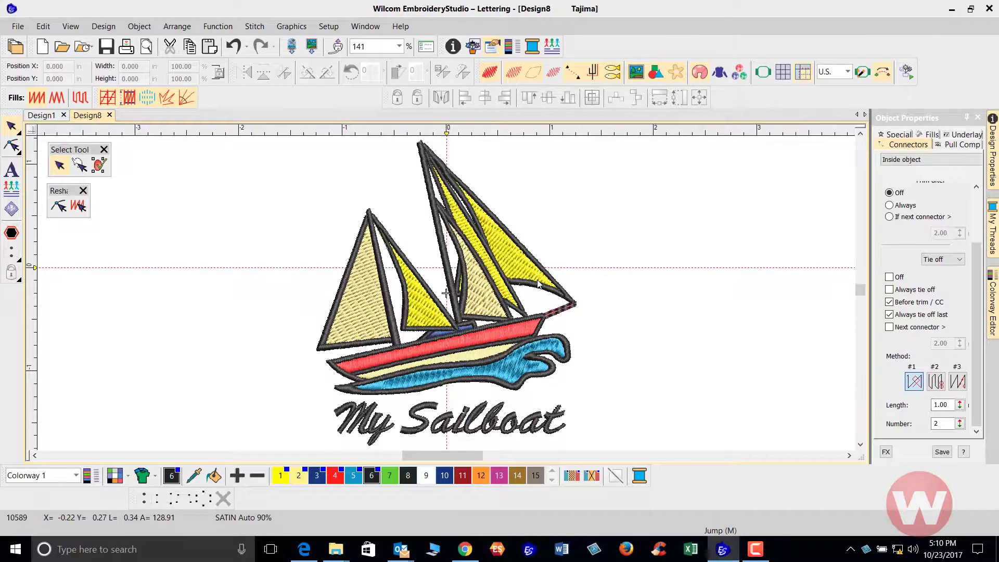
pyautogui.click(443, 215)
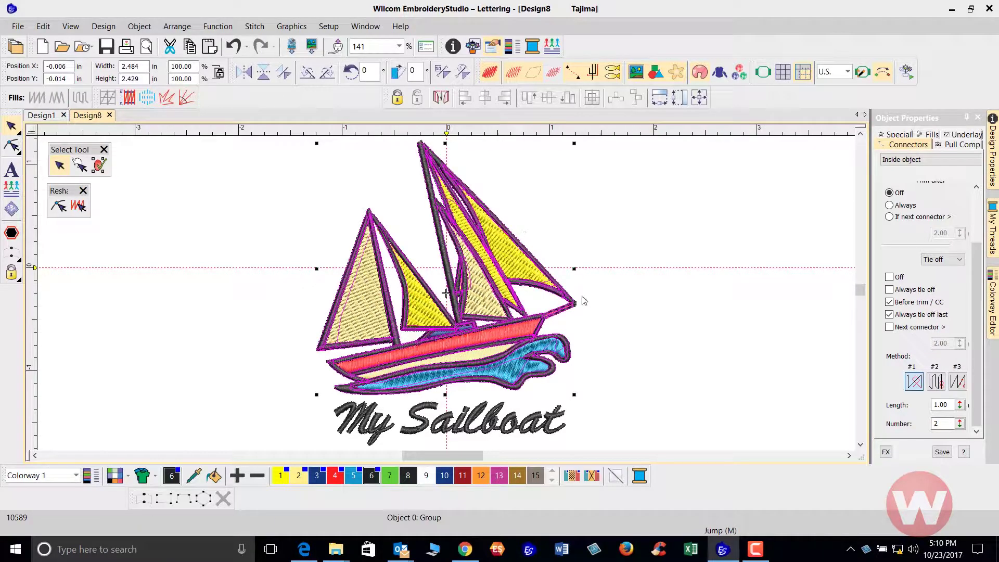